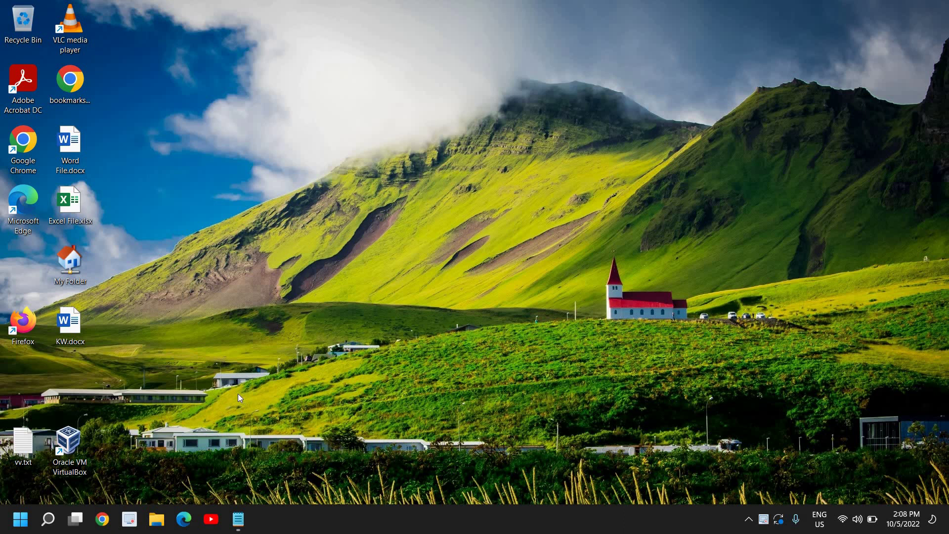
Step: Search Windows for 'trou' and open Troubleshoot settings in Settings
{"action": "left_click", "coordinate": [48, 519]}
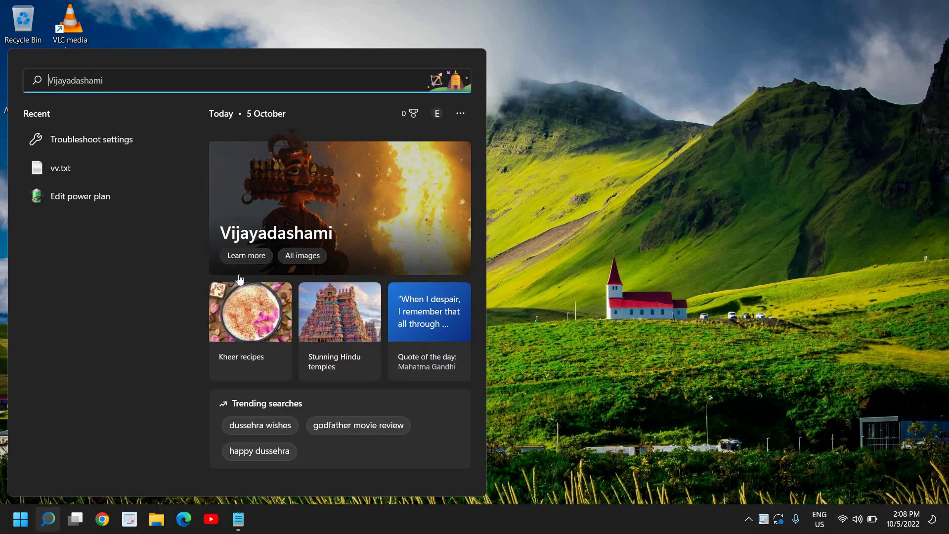
{"action": "type", "text": "trou"}
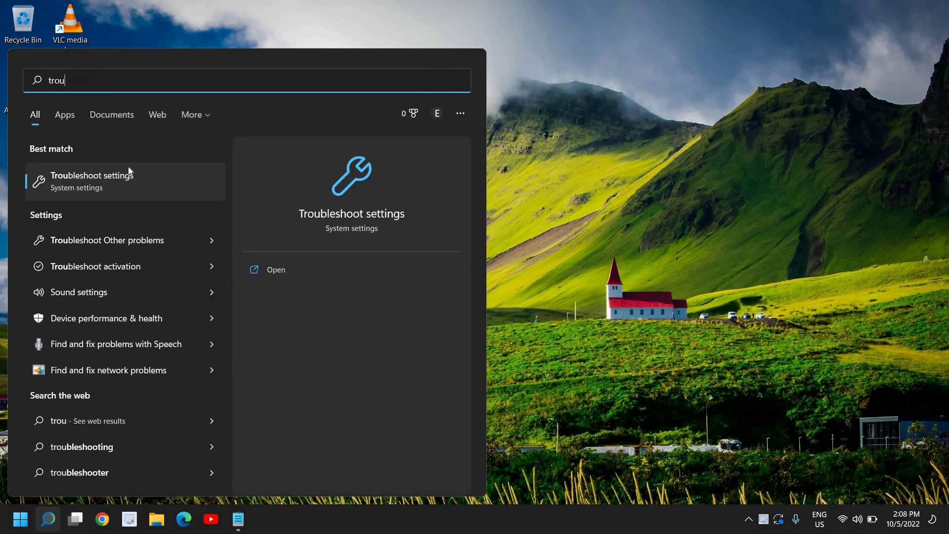
{"action": "left_click", "coordinate": [129, 184]}
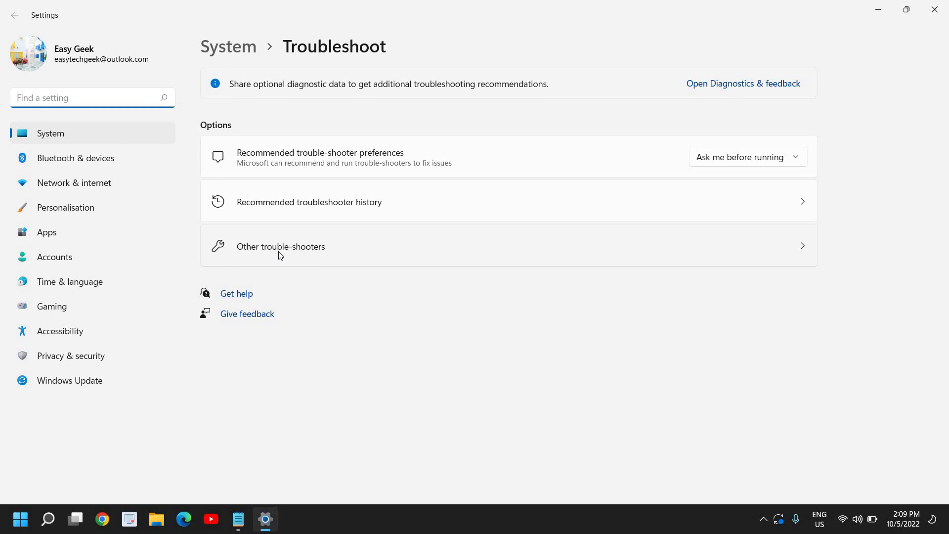
Step: Open Other trouble-shooters and scroll the list to locate Windows Update
{"action": "left_click", "coordinate": [280, 252]}
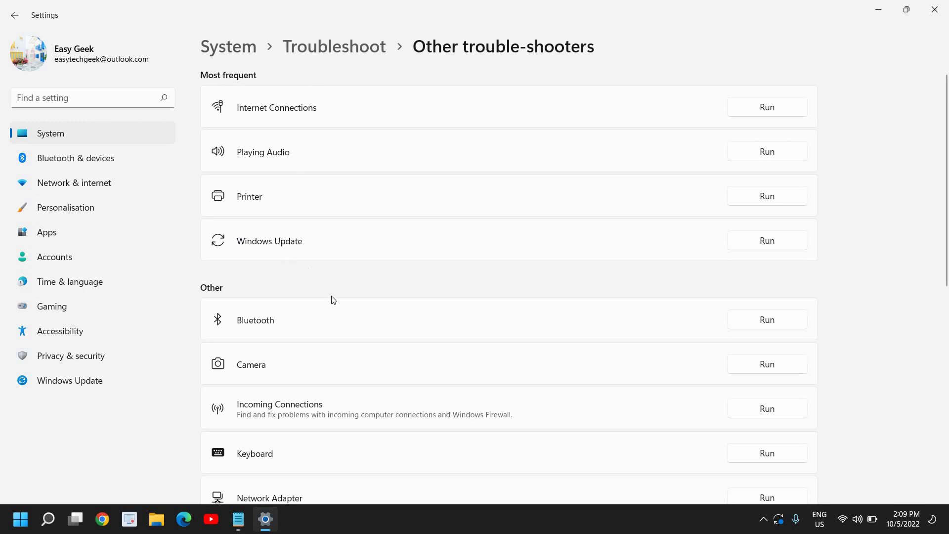
{"action": "scroll", "coordinate": [333, 297], "scroll_direction": "down", "scroll_amount": 5}
{"action": "scroll", "coordinate": [338, 393], "scroll_direction": "down", "scroll_amount": 2}
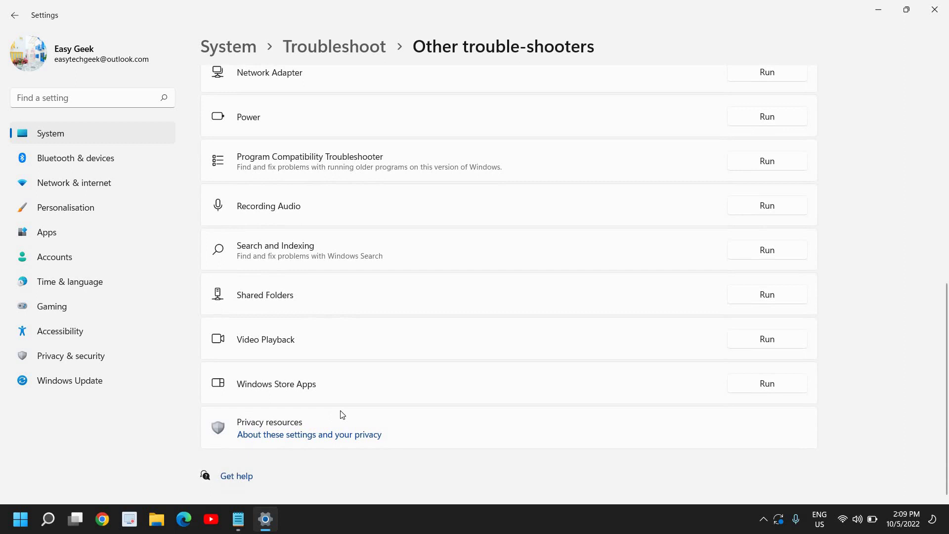
{"action": "scroll", "coordinate": [297, 198], "scroll_direction": "up", "scroll_amount": 3}
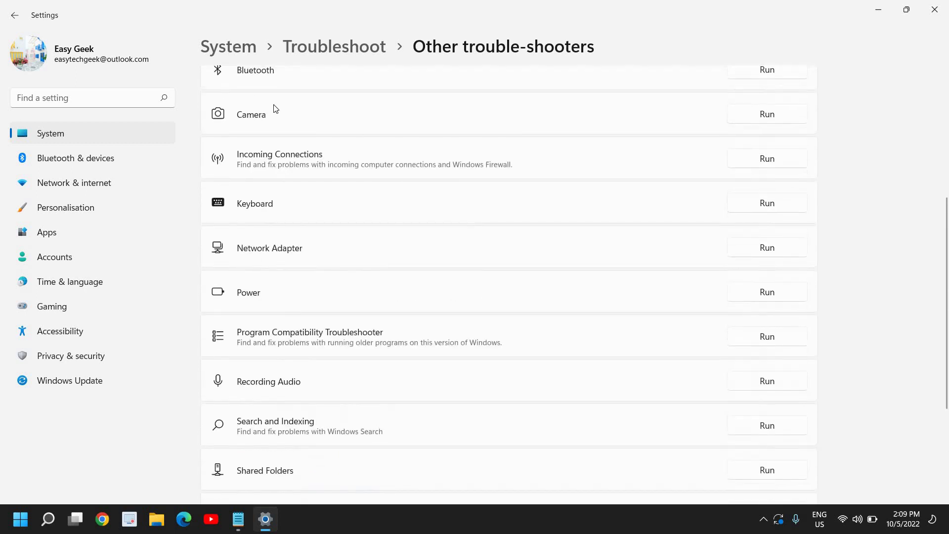
{"action": "scroll", "coordinate": [326, 198], "scroll_direction": "down", "scroll_amount": 3}
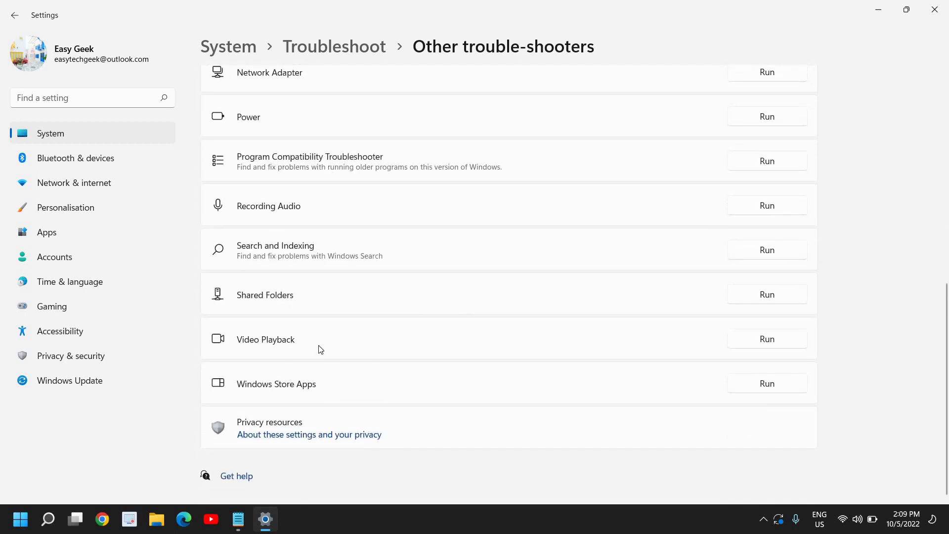
{"action": "scroll", "coordinate": [326, 321], "scroll_direction": "up", "scroll_amount": 7}
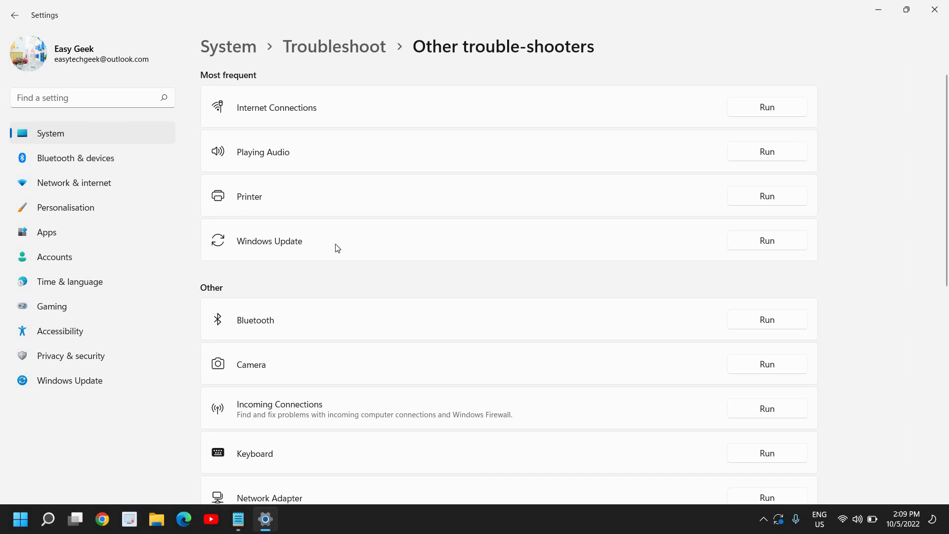
Step: Start the Windows Update troubleshooter, then cancel it and close Settings
{"action": "left_click", "coordinate": [759, 243]}
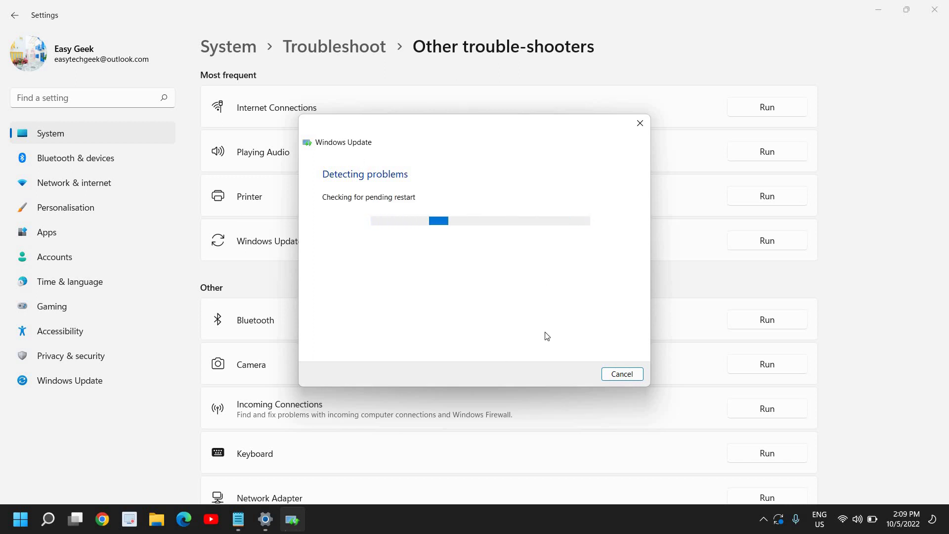
{"action": "left_click", "coordinate": [629, 376]}
{"action": "left_click", "coordinate": [935, 10]}
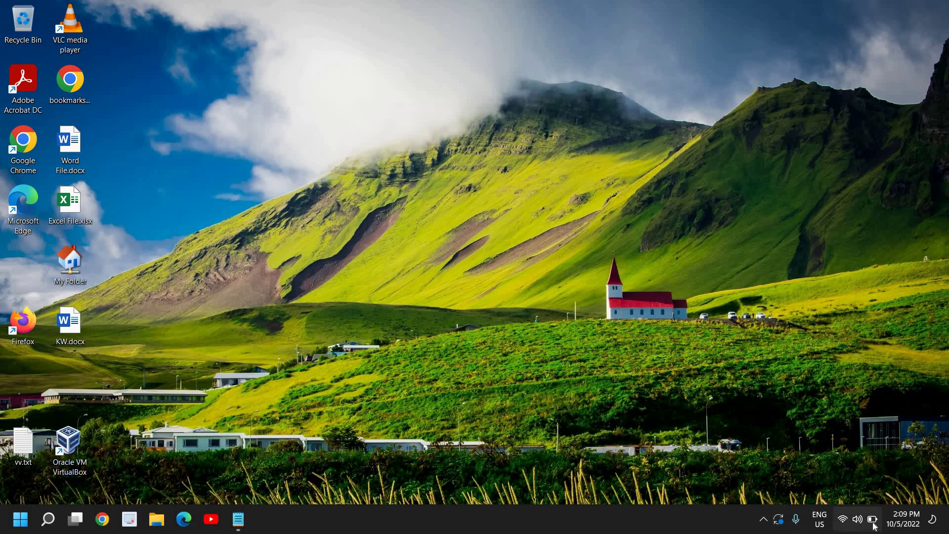
Step: Show the hidden tray icons and check the Windows Security quick actions menu
{"action": "left_click", "coordinate": [765, 521]}
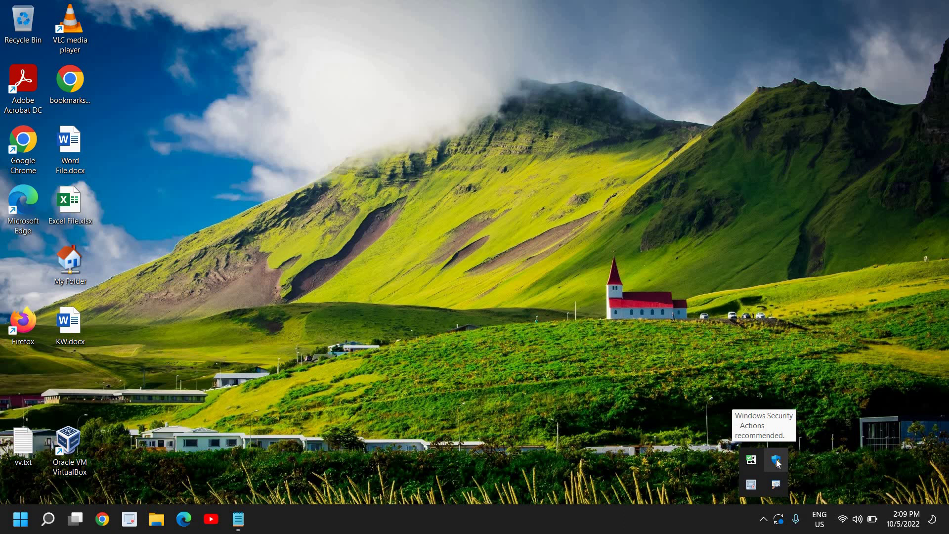
{"action": "right_click", "coordinate": [777, 461]}
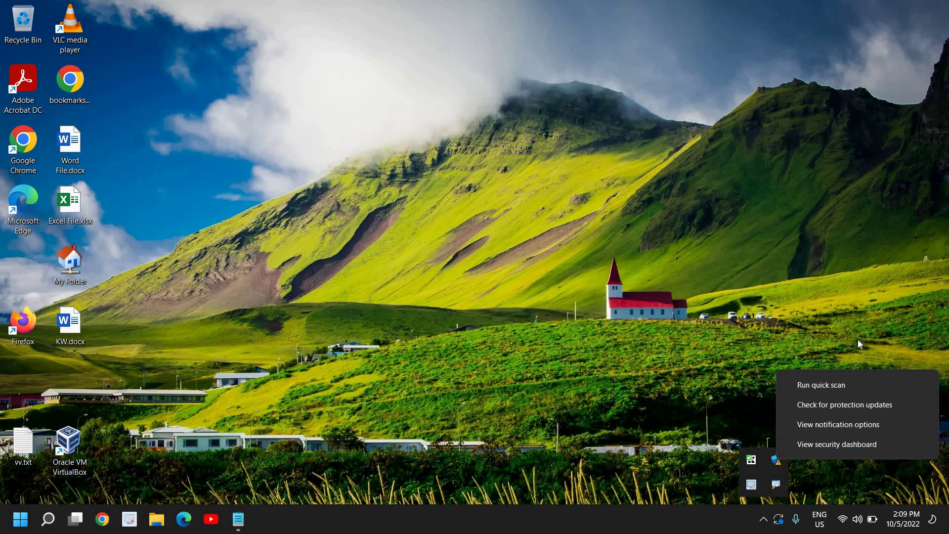
{"action": "left_click", "coordinate": [742, 378]}
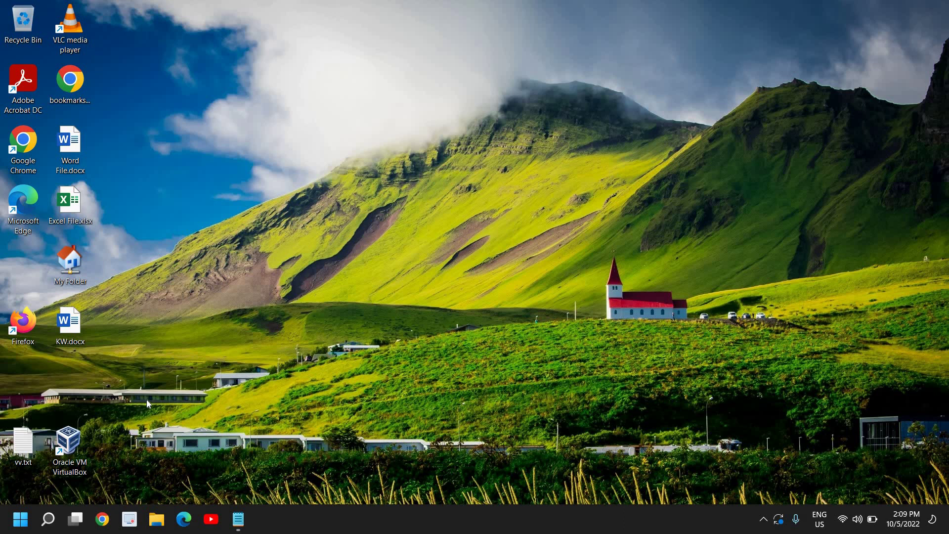
{"action": "left_click", "coordinate": [764, 520]}
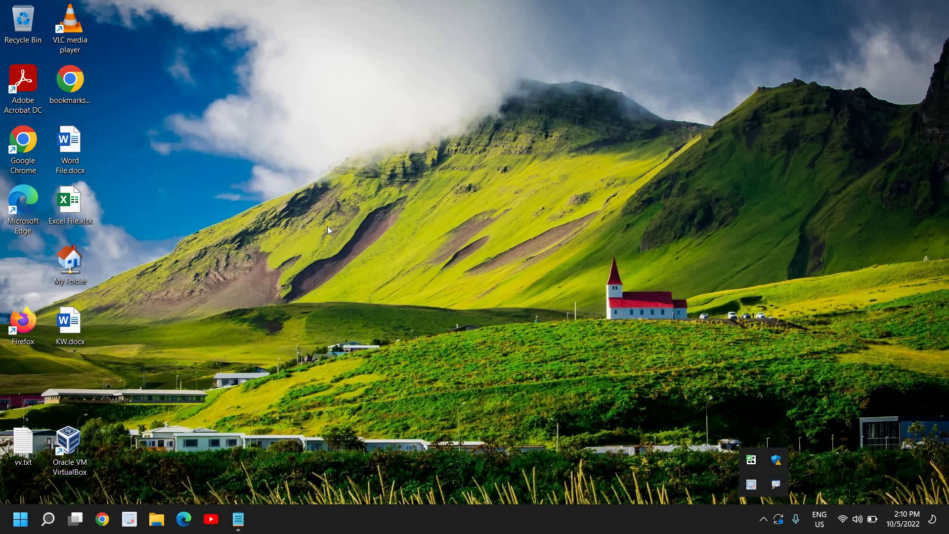
Step: Open Settings from the Start right-click menu and go to the Windows Update page
{"action": "right_click", "coordinate": [21, 519]}
{"action": "left_click", "coordinate": [11, 396]}
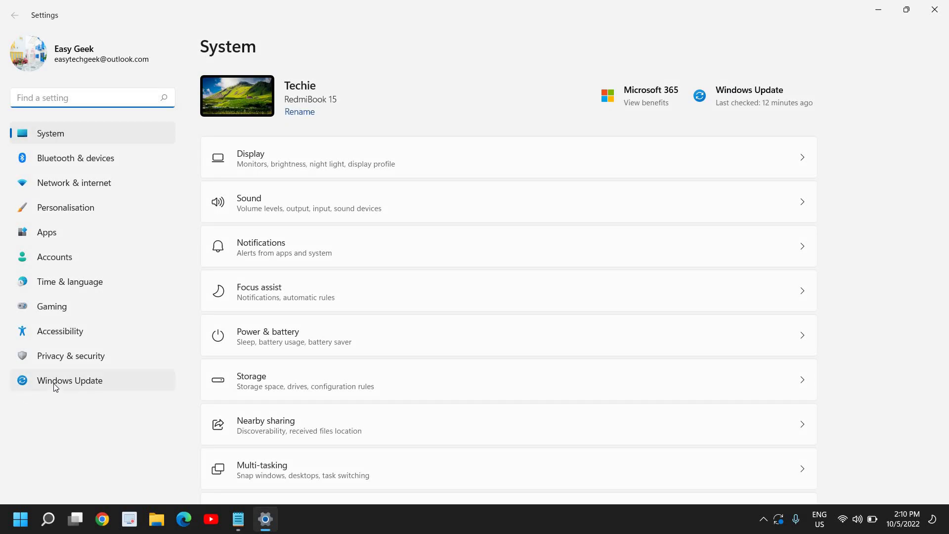
{"action": "left_click", "coordinate": [82, 385]}
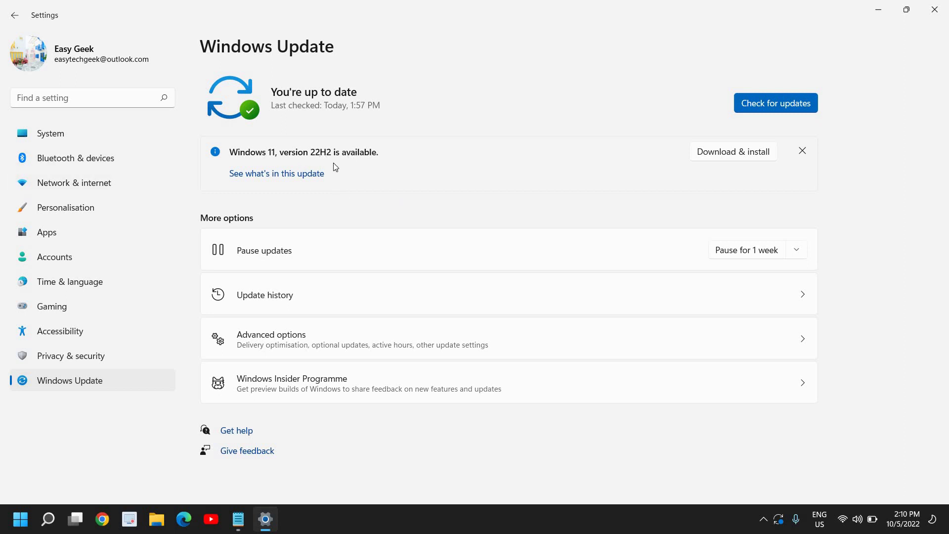
Step: Read the 'Inside this update' 22H2 page in Chrome, then close Chrome and Settings
{"action": "left_click", "coordinate": [271, 176]}
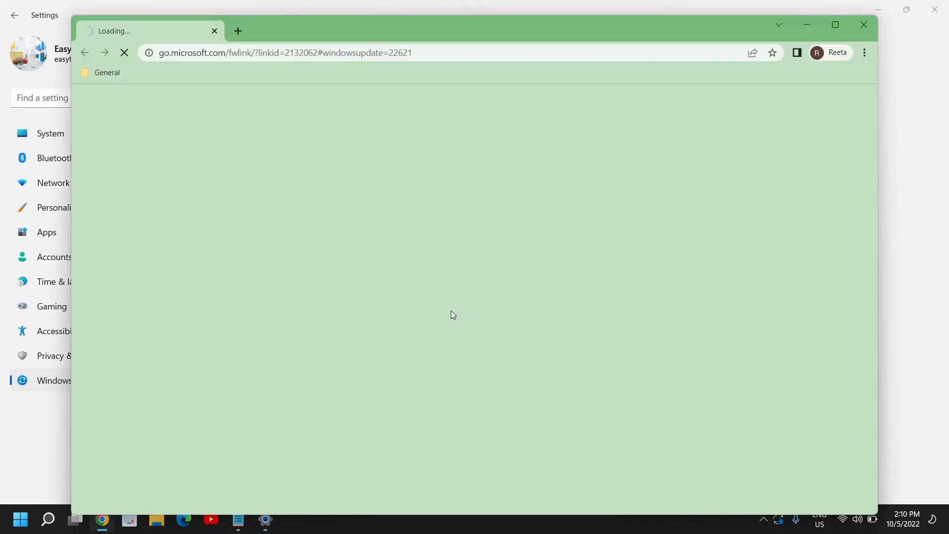
{"action": "scroll", "coordinate": [451, 312], "scroll_direction": "down", "scroll_amount": 9}
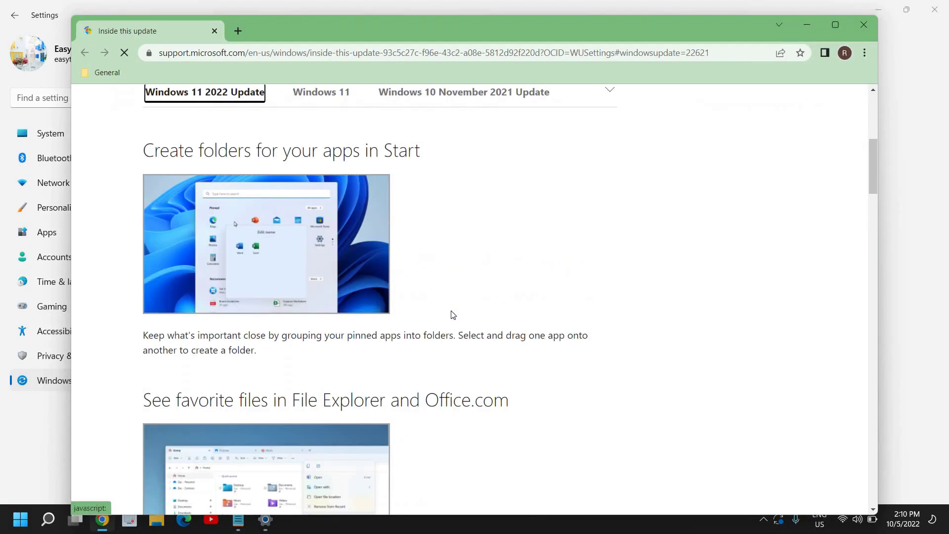
{"action": "scroll", "coordinate": [451, 315], "scroll_direction": "down", "scroll_amount": 6}
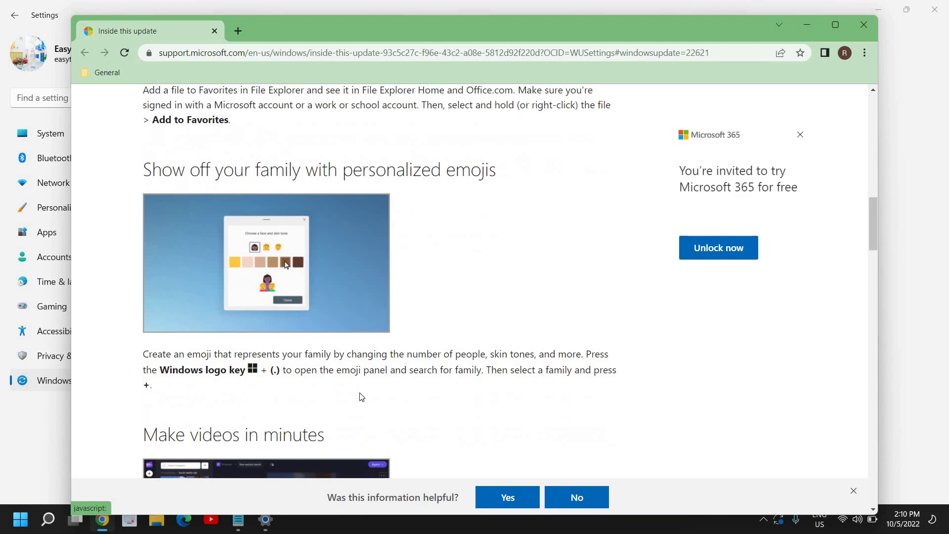
{"action": "scroll", "coordinate": [366, 403], "scroll_direction": "up", "scroll_amount": 15}
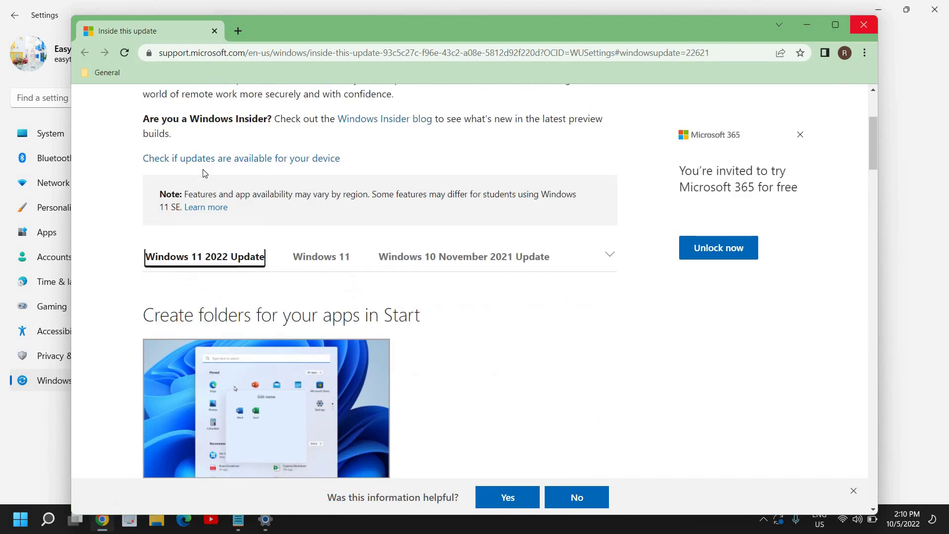
{"action": "left_click", "coordinate": [864, 25]}
{"action": "left_click", "coordinate": [936, 9]}
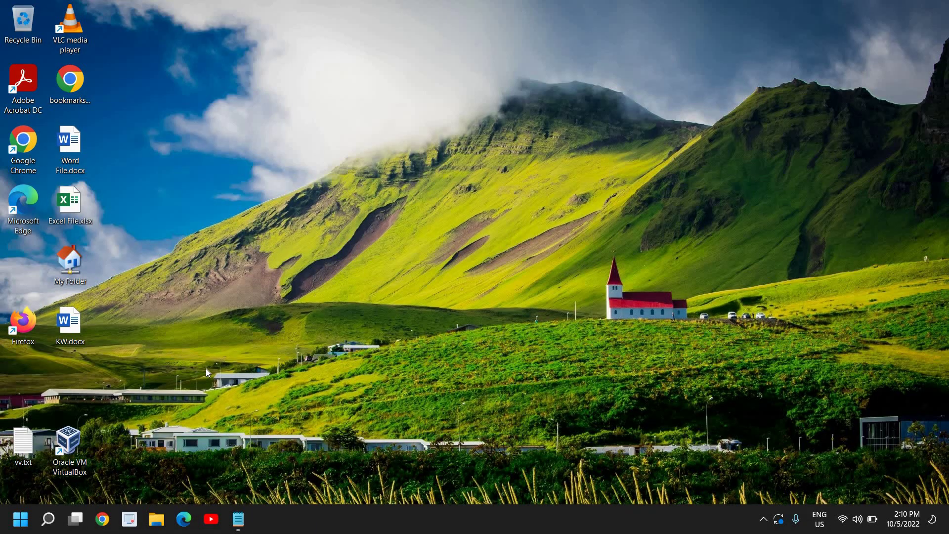
Step: Open a maximized File Explorer window showing This PC
{"action": "right_click", "coordinate": [21, 519]}
{"action": "left_click", "coordinate": [30, 491]}
{"action": "right_click", "coordinate": [158, 517]}
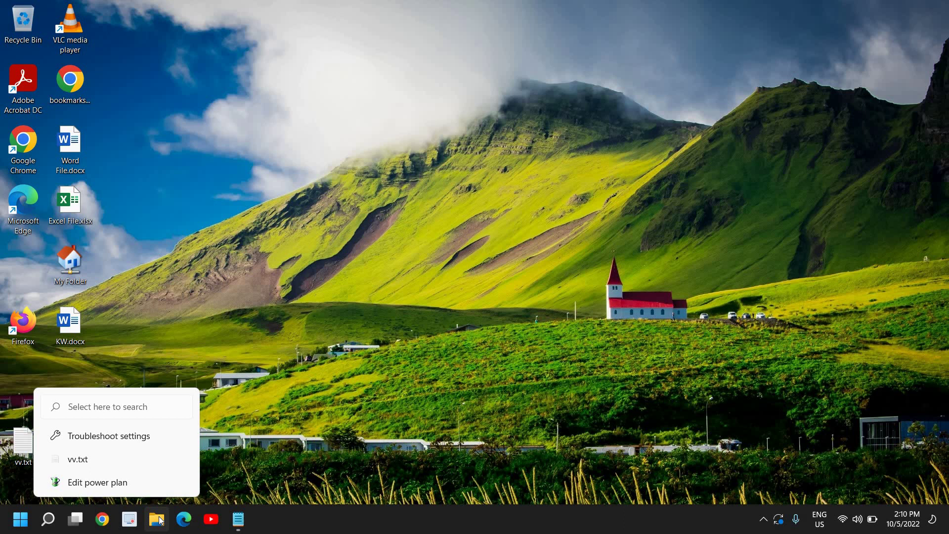
{"action": "left_click", "coordinate": [157, 518]}
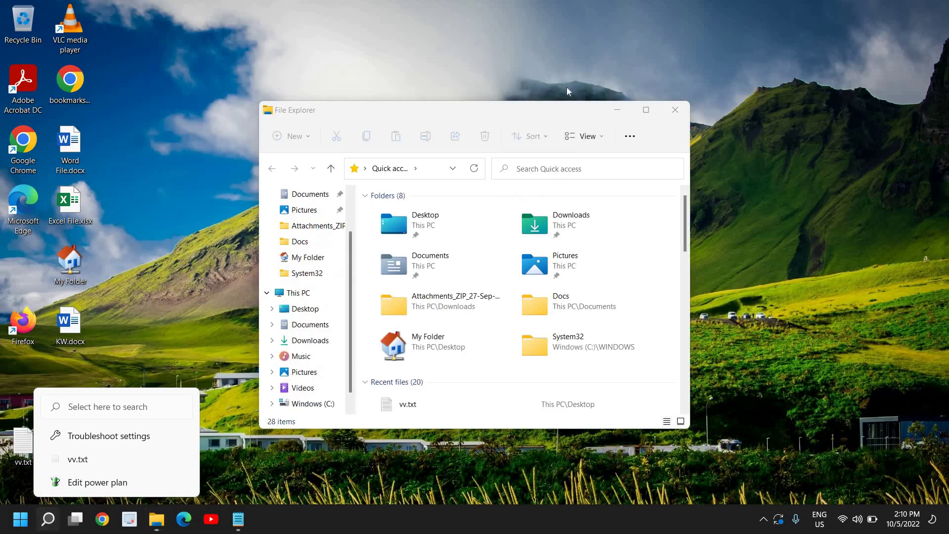
{"action": "left_click", "coordinate": [646, 110]}
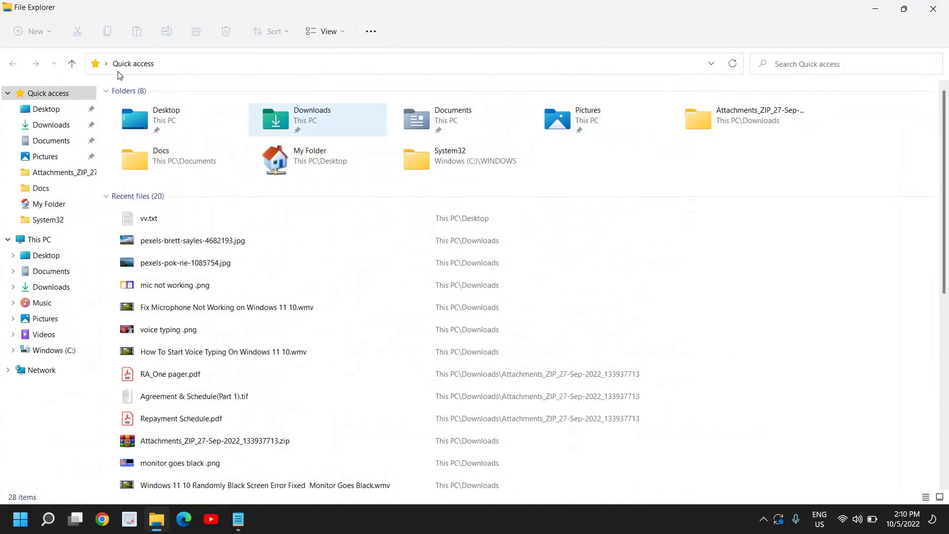
{"action": "left_click", "coordinate": [35, 240]}
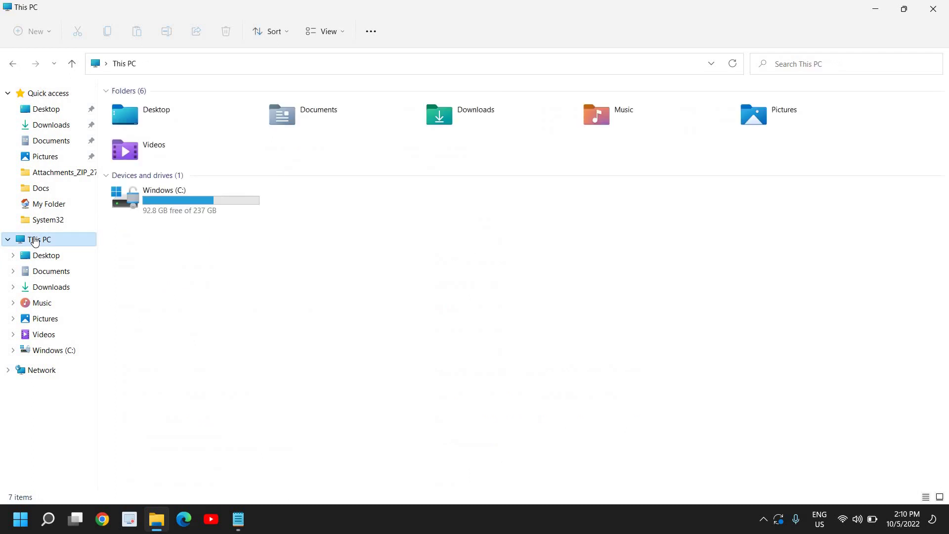
Step: Browse to C:\Windows\SoftwareDistribution and select all five items, then clear the selection
{"action": "double_click", "coordinate": [171, 201]}
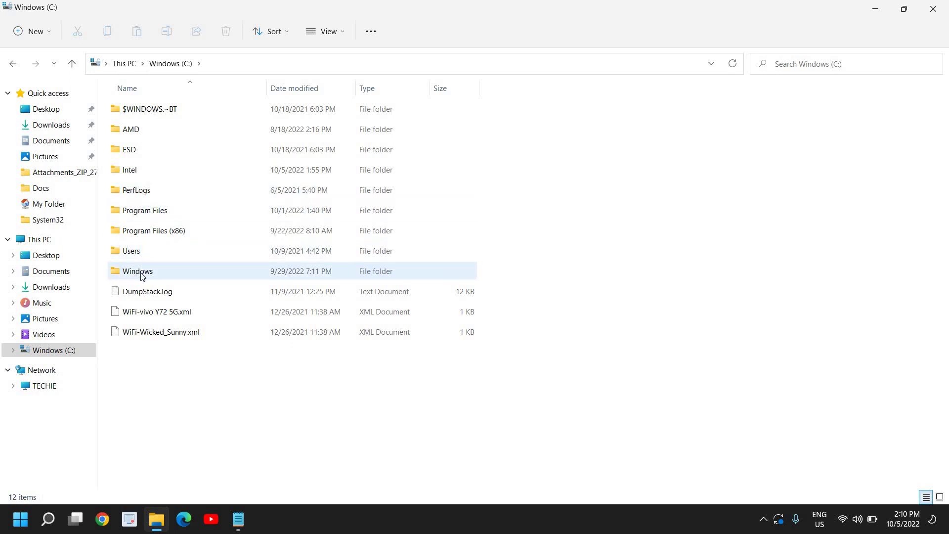
{"action": "double_click", "coordinate": [158, 273]}
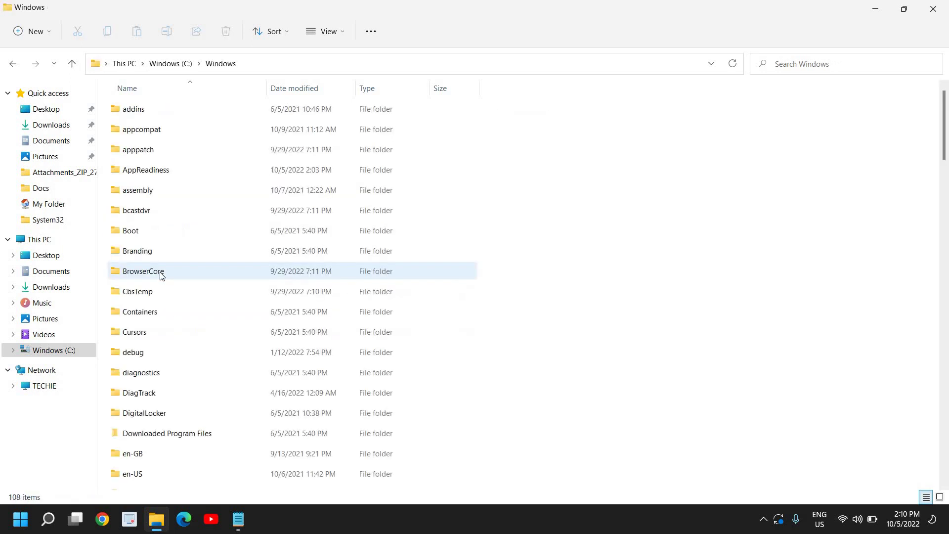
{"action": "scroll", "coordinate": [155, 262], "scroll_direction": "down", "scroll_amount": 5}
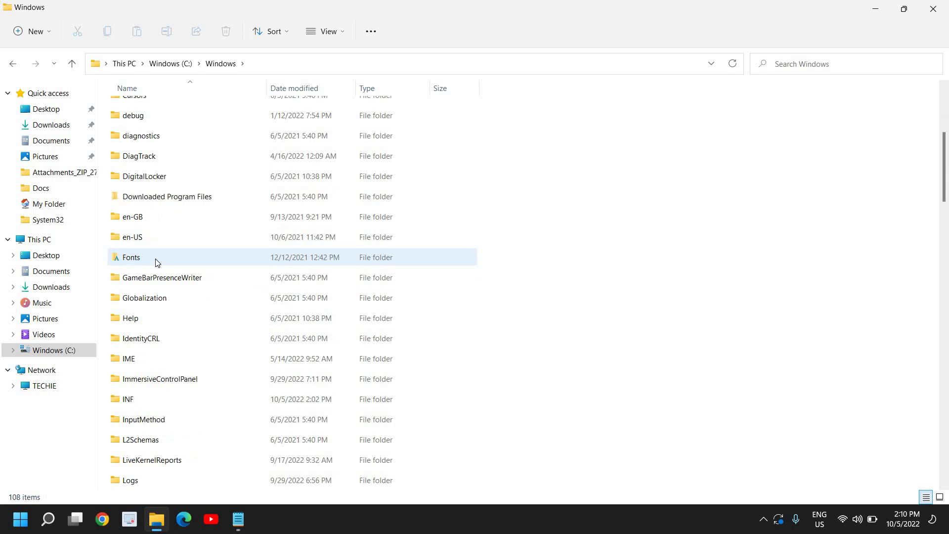
{"action": "scroll", "coordinate": [155, 262], "scroll_direction": "down", "scroll_amount": 3}
{"action": "scroll", "coordinate": [156, 262], "scroll_direction": "down", "scroll_amount": 6}
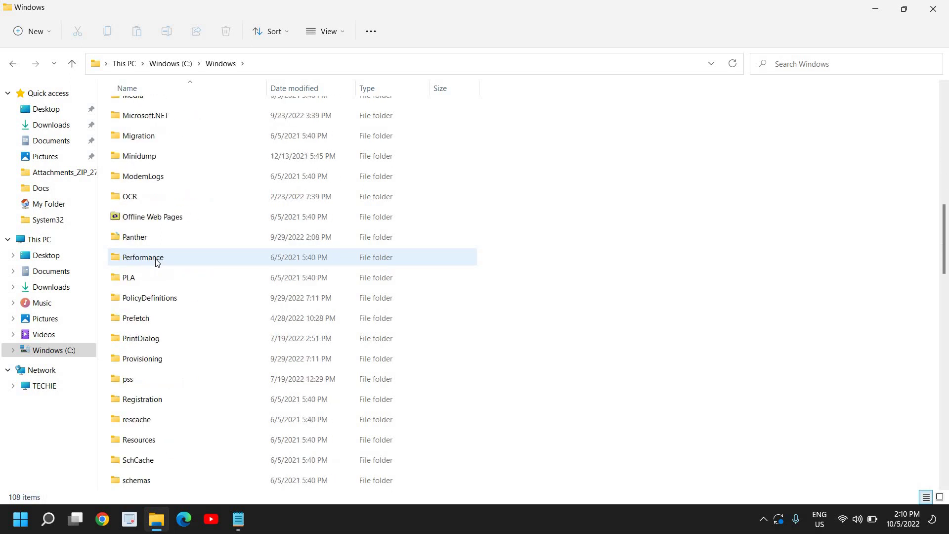
{"action": "scroll", "coordinate": [156, 262], "scroll_direction": "down", "scroll_amount": 2}
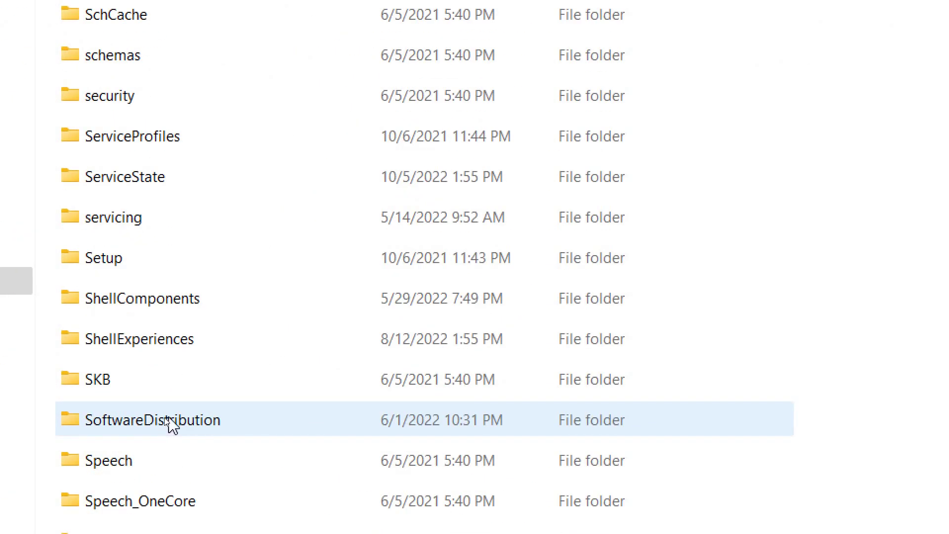
{"action": "double_click", "coordinate": [170, 423]}
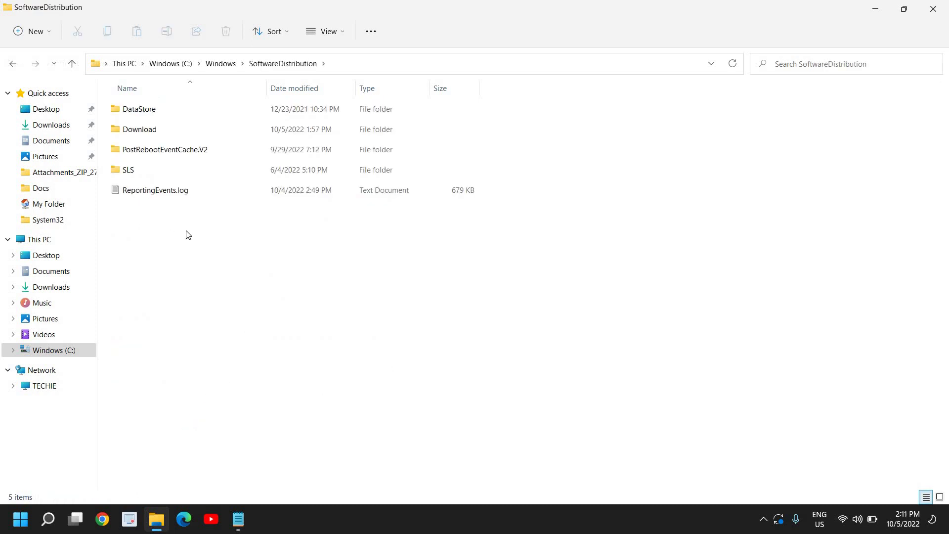
{"action": "key", "text": "ctrl+a"}
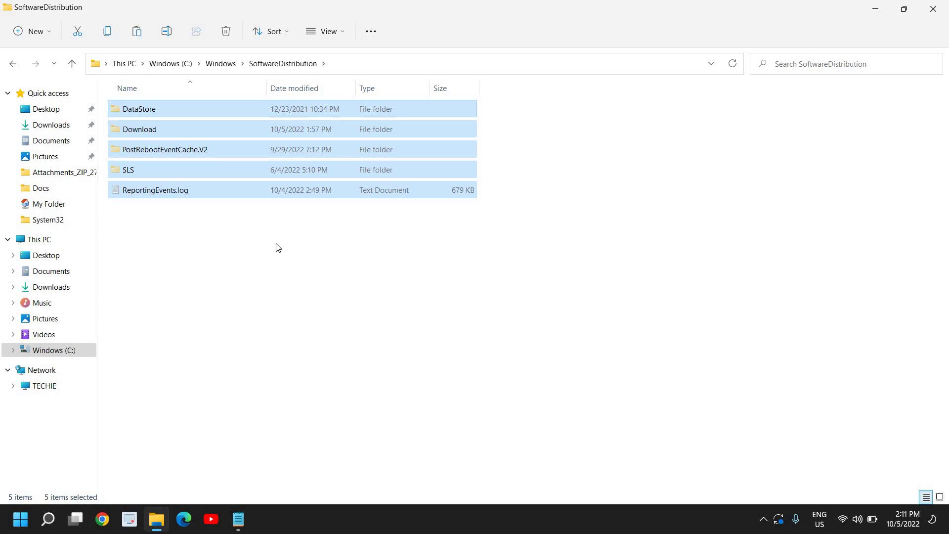
{"action": "left_click", "coordinate": [307, 237]}
Step: Create a New folder on the desktop
{"action": "left_click", "coordinate": [876, 8]}
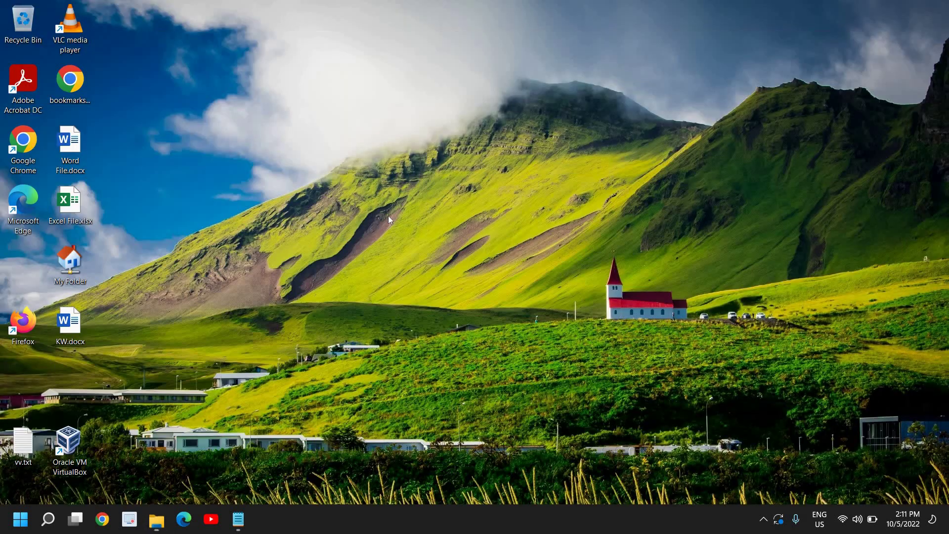
{"action": "right_click", "coordinate": [263, 245]}
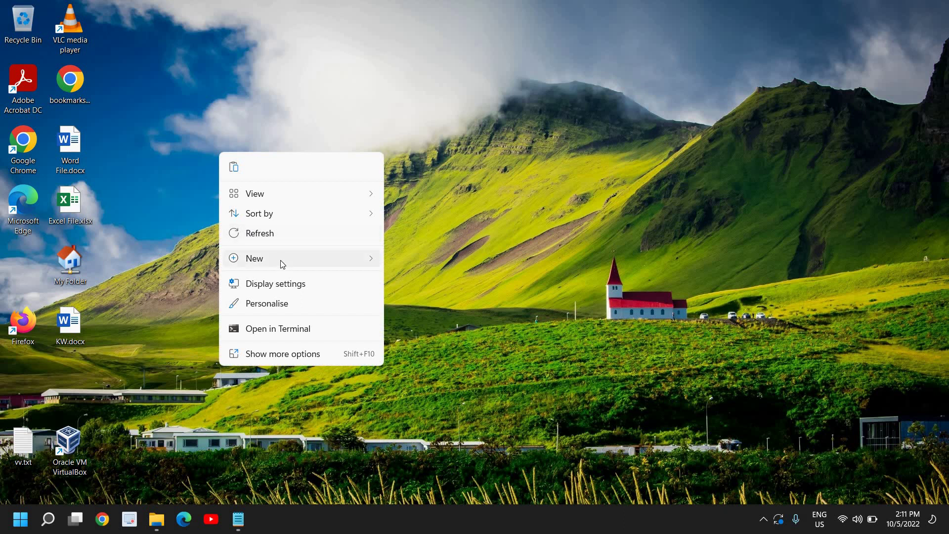
{"action": "mouse_move", "coordinate": [339, 263]}
{"action": "key", "text": "Return"}
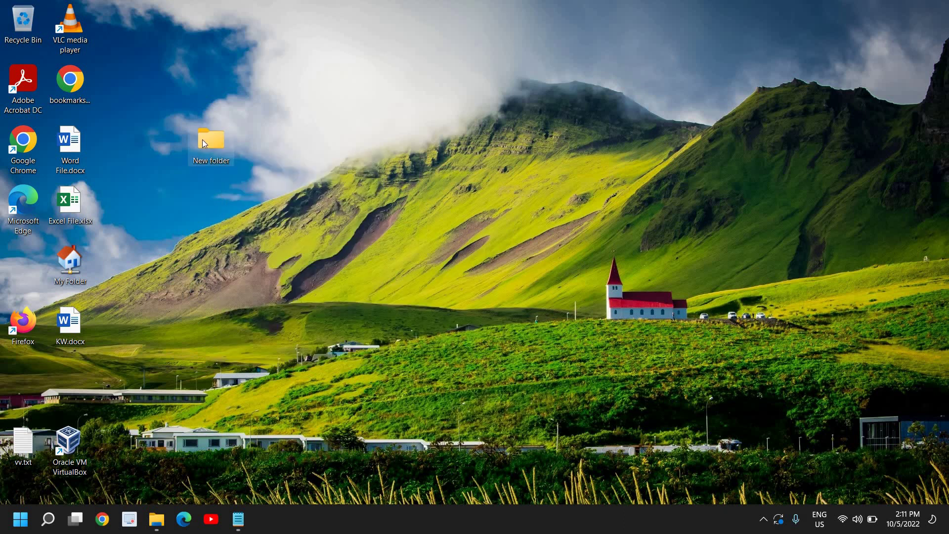
Step: Move the SoftwareDistribution items into New folder, skipping in-use DataStore and ReportingEvents.log
{"action": "double_click", "coordinate": [208, 146]}
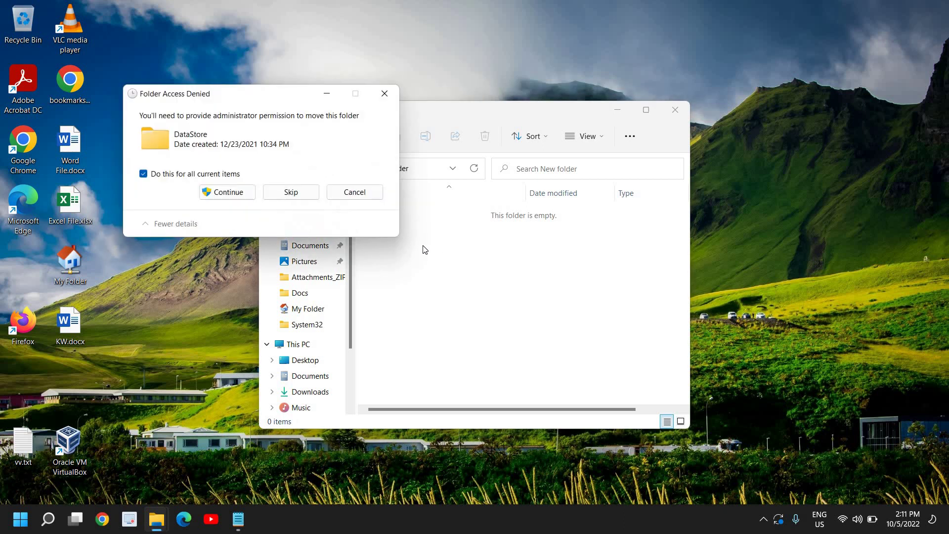
{"action": "left_click", "coordinate": [233, 193]}
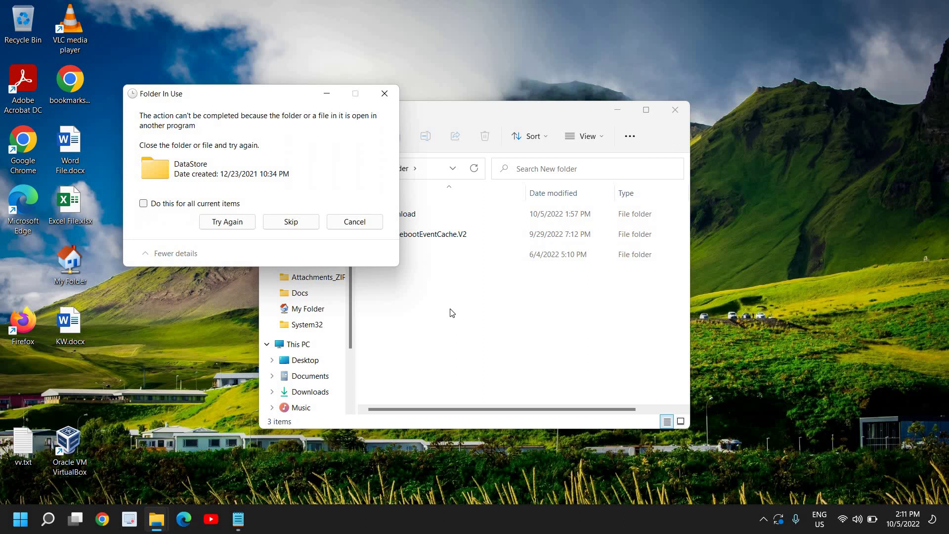
{"action": "left_click", "coordinate": [297, 222]}
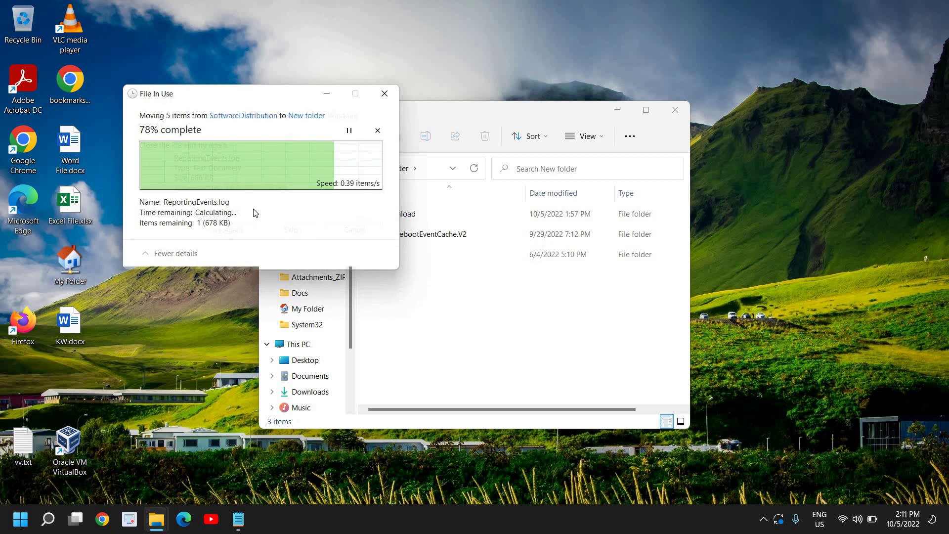
{"action": "left_click", "coordinate": [288, 230]}
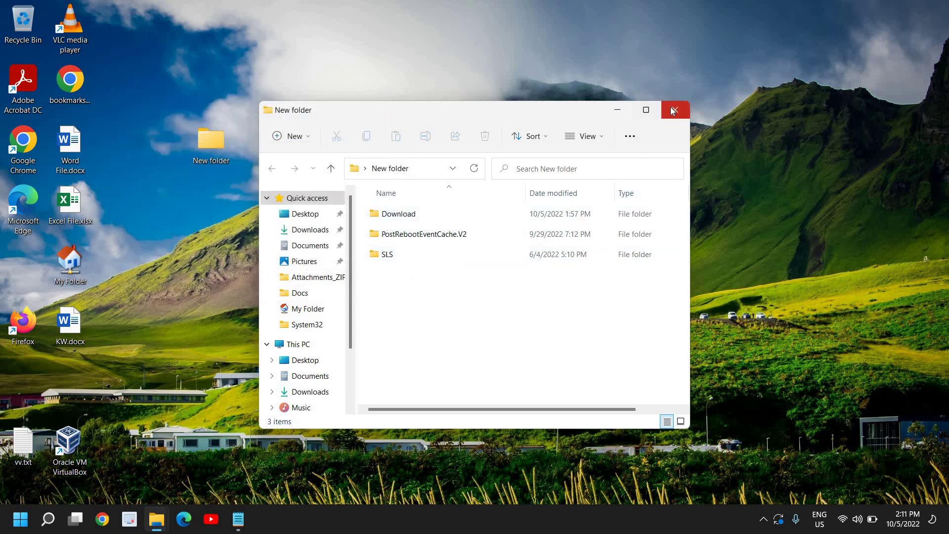
{"action": "left_click", "coordinate": [156, 519]}
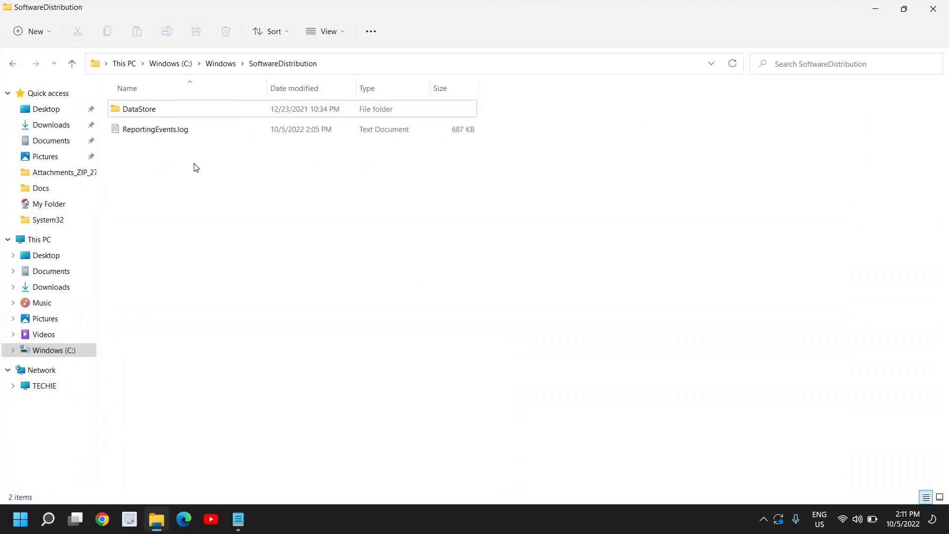
Step: Close the SoftwareDistribution File Explorer window
{"action": "left_click", "coordinate": [935, 12]}
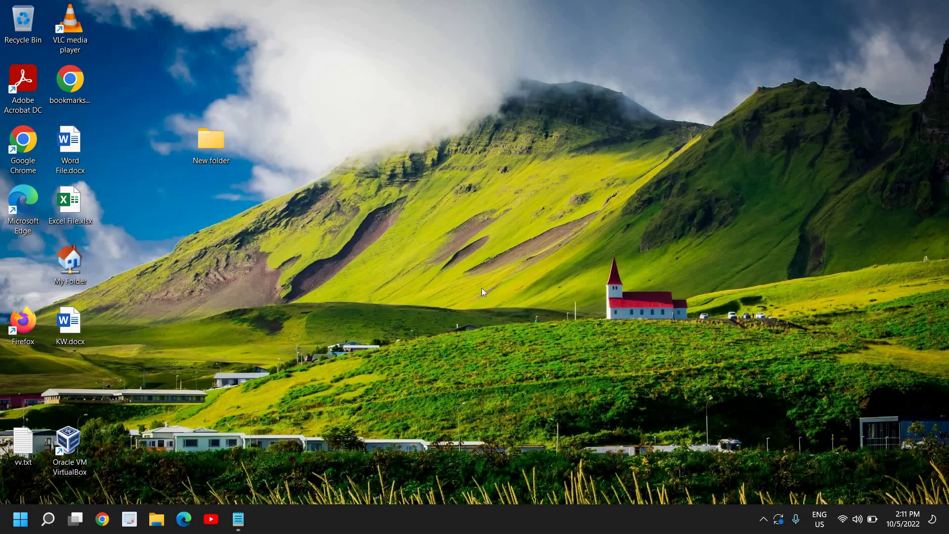